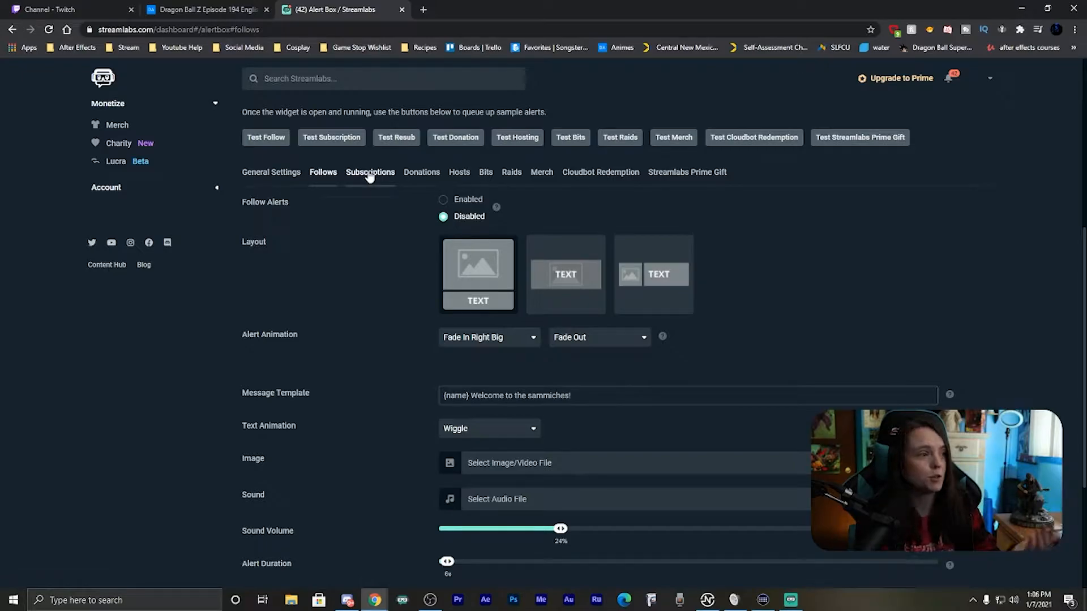
Step: Look over the donation alert settings and the follow alert settings
click(419, 173)
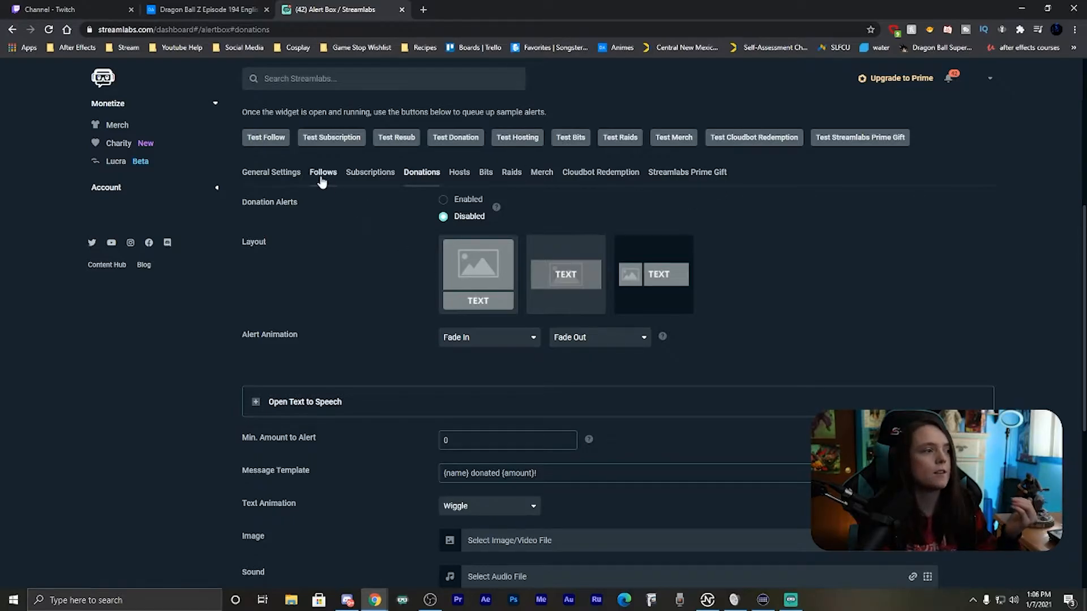
click(322, 180)
scroll(458, 317, down, 2)
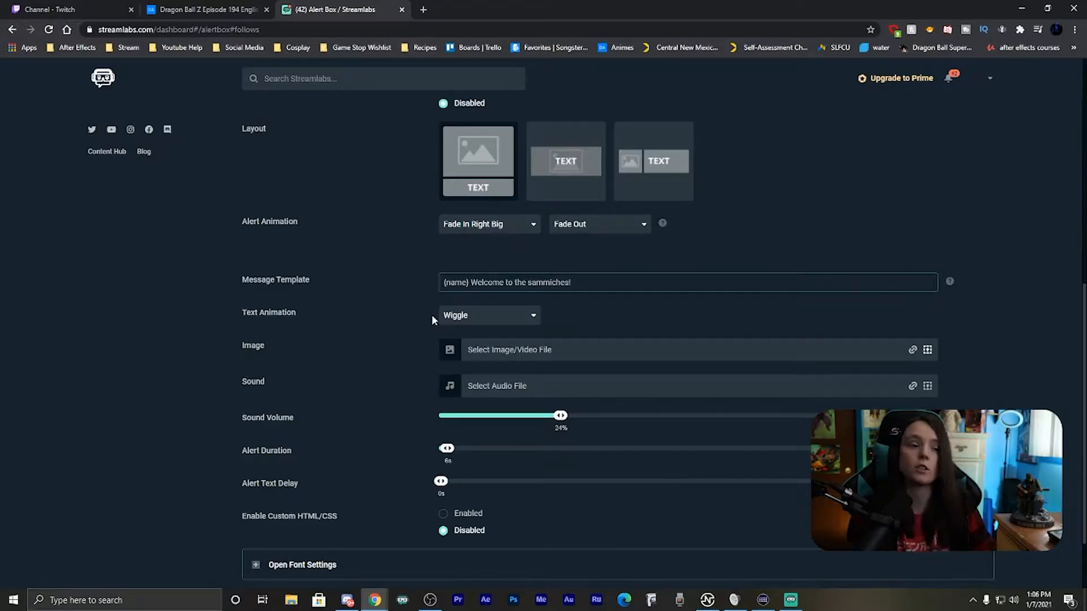
scroll(432, 320, down, 1)
scroll(432, 308, up, 3)
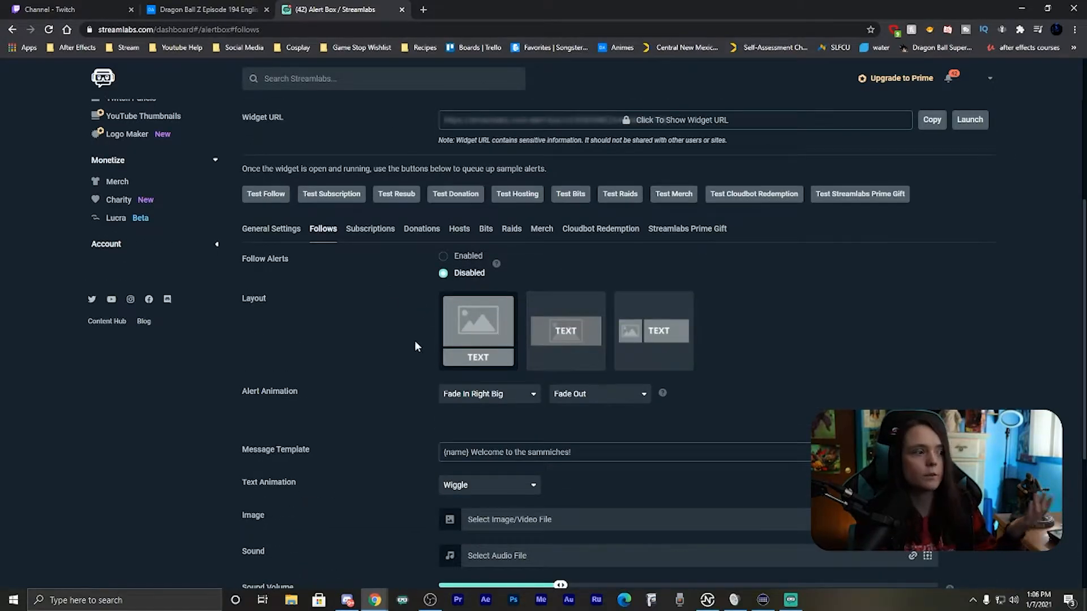
scroll(415, 345, down, 1)
scroll(394, 307, down, 3)
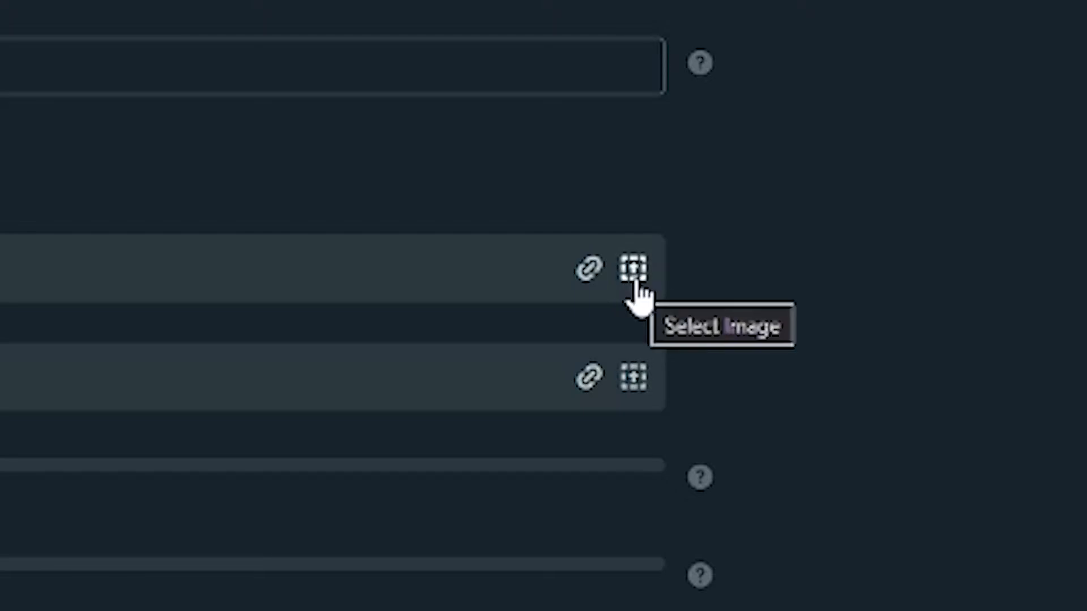
Step: Set the follow alert's image to angle.gif from the uploaded images
click(634, 272)
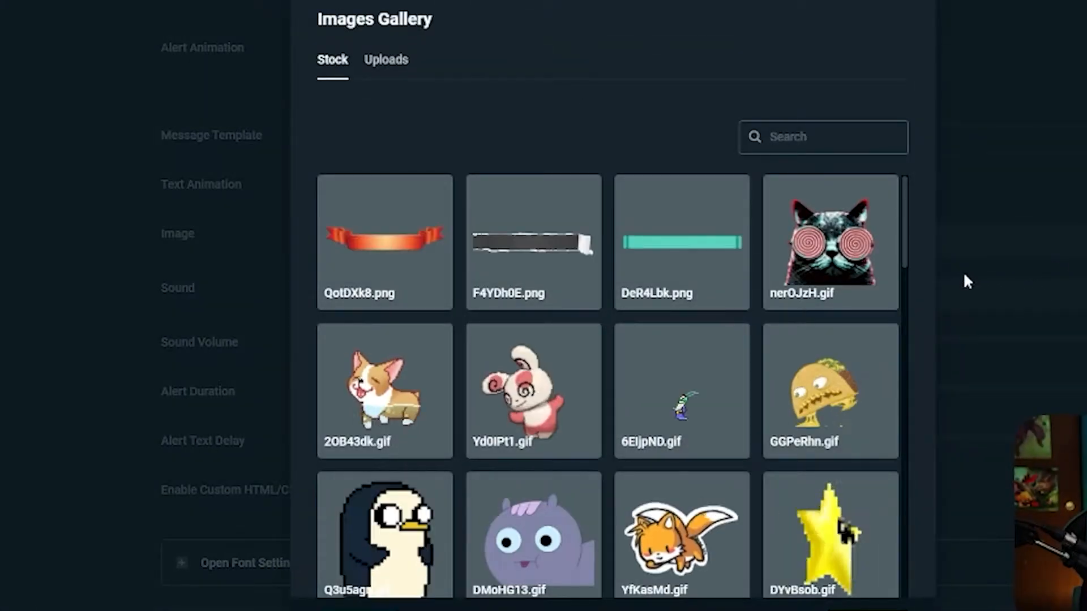
click(390, 61)
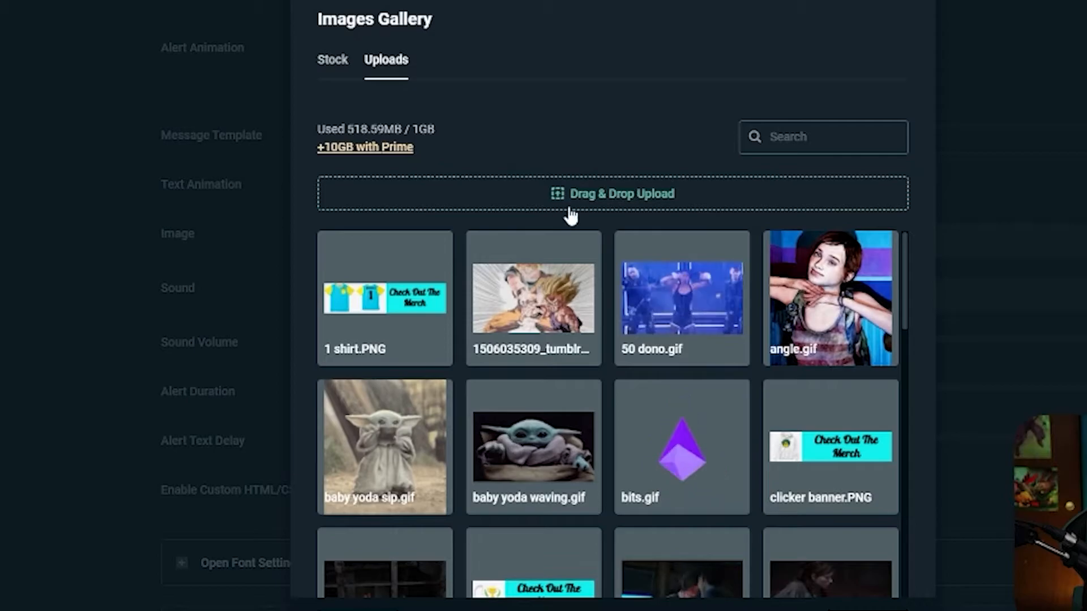
click(616, 193)
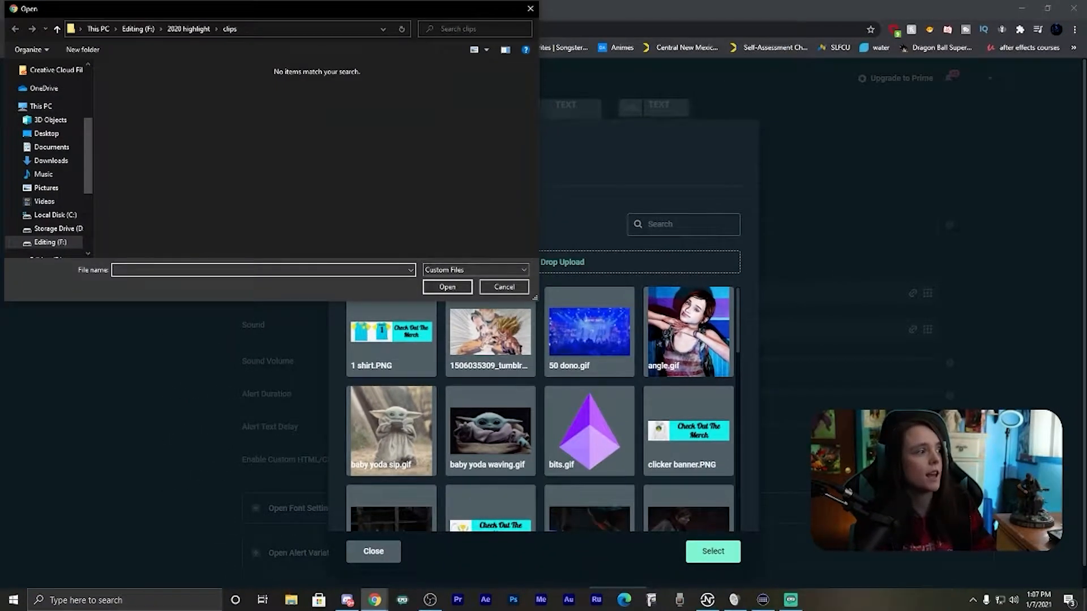
click(504, 287)
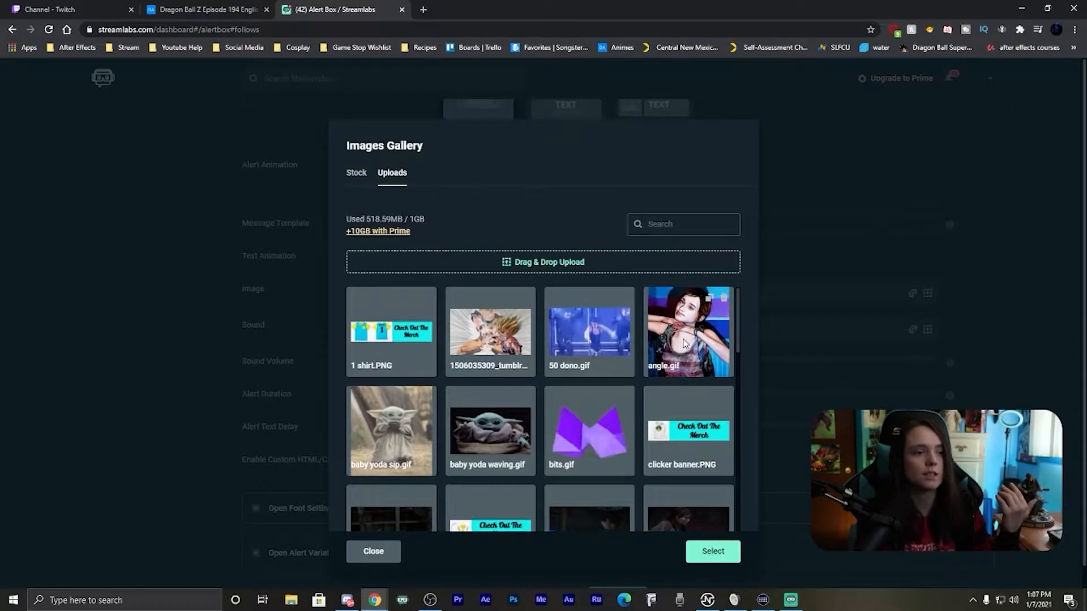
click(679, 354)
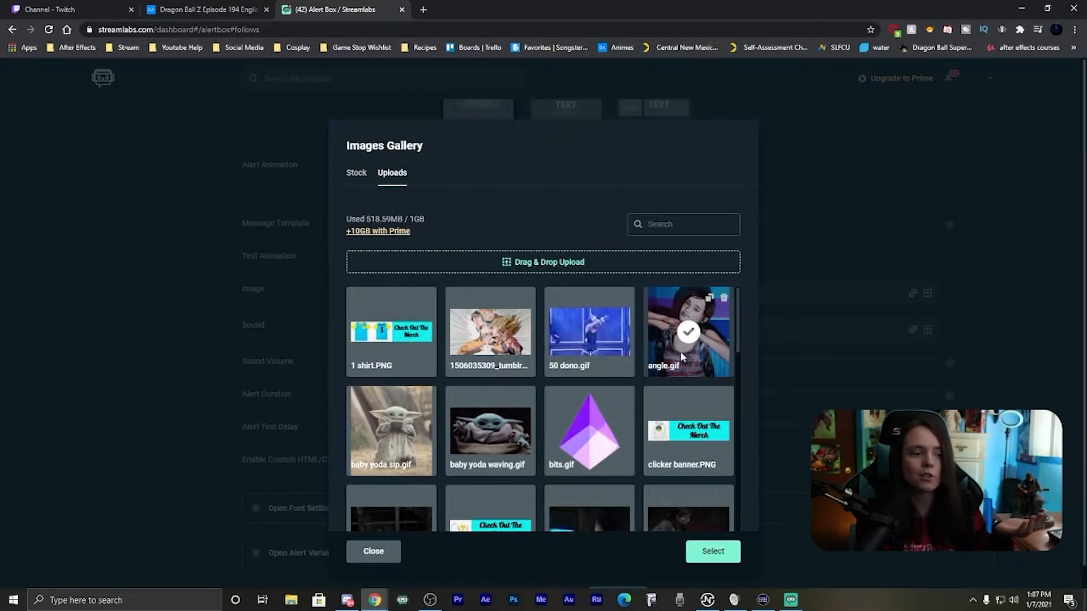
click(712, 552)
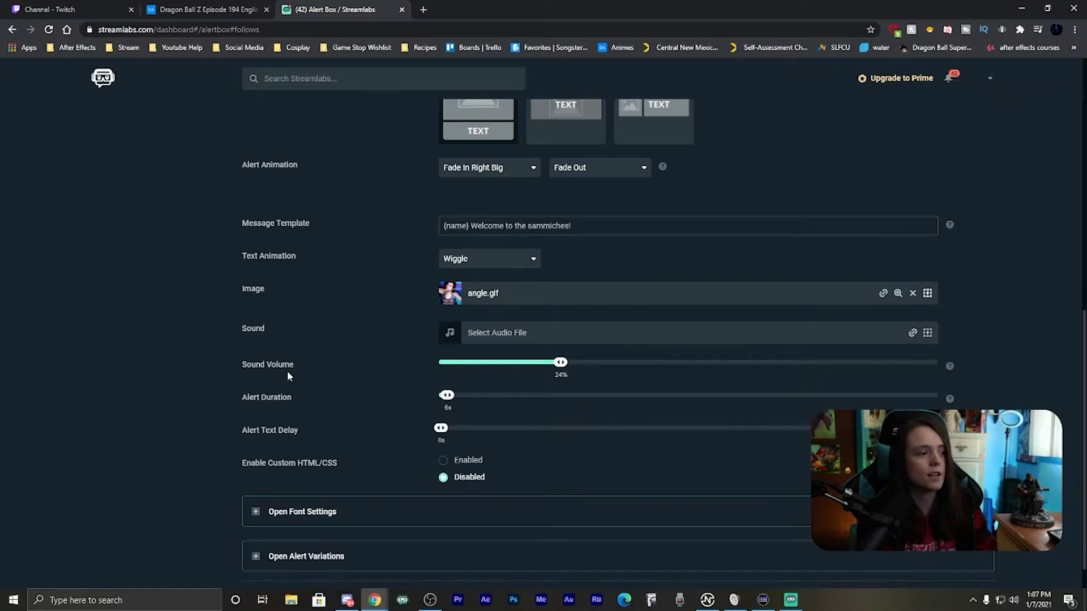
Step: Set the follow alert's sound volume to 26% and expand its alert variations section
mouse_move(562, 366)
mouse_down()
mouse_move(660, 371)
mouse_move(477, 368)
mouse_move(712, 367)
mouse_move(571, 368)
mouse_up()
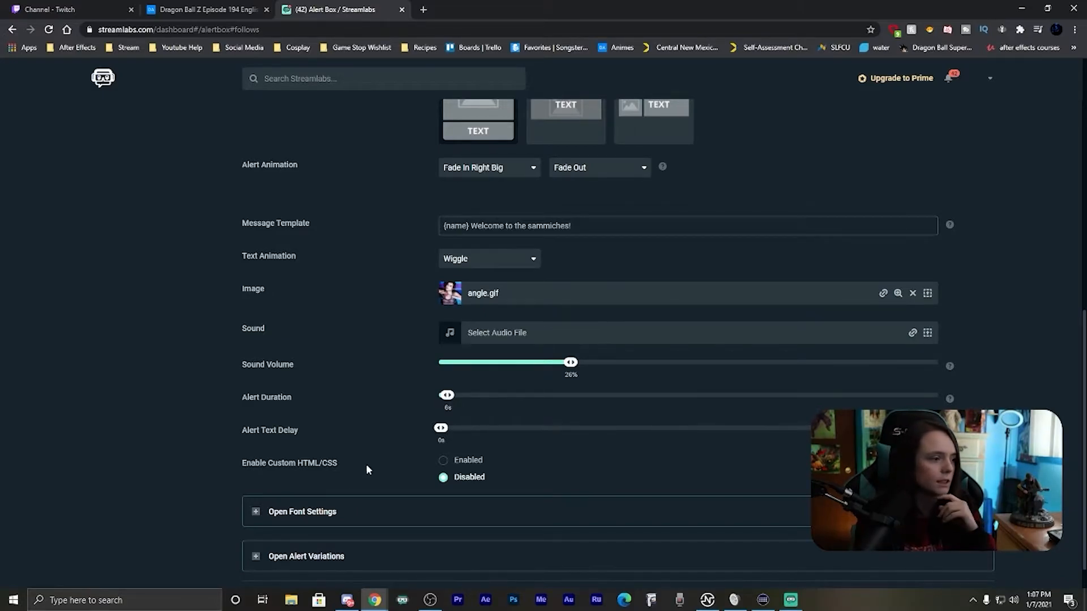
scroll(317, 466, down, 1)
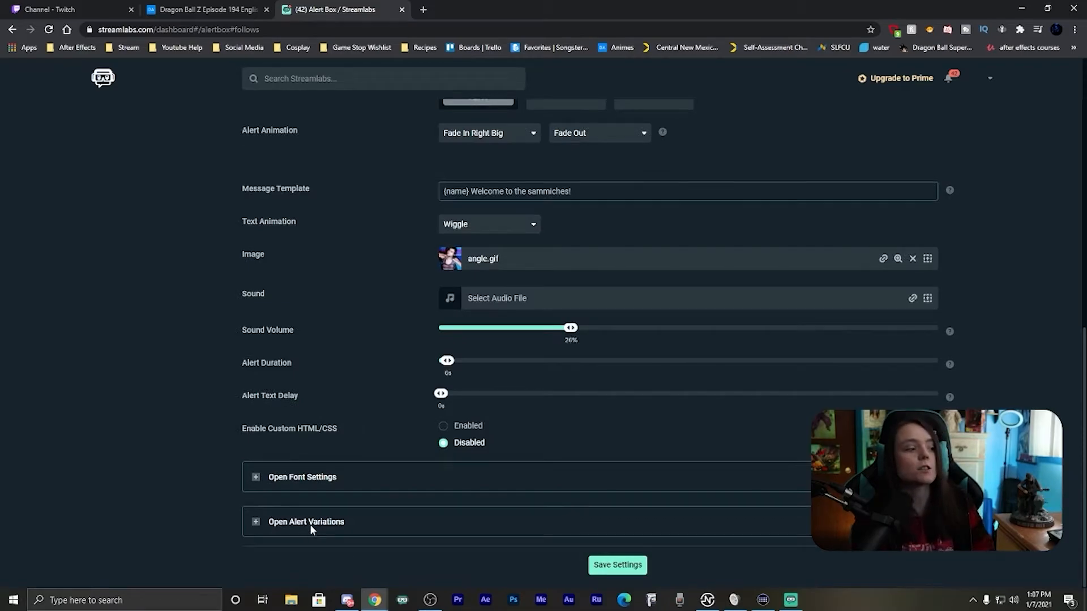
click(301, 522)
scroll(379, 518, down, 2)
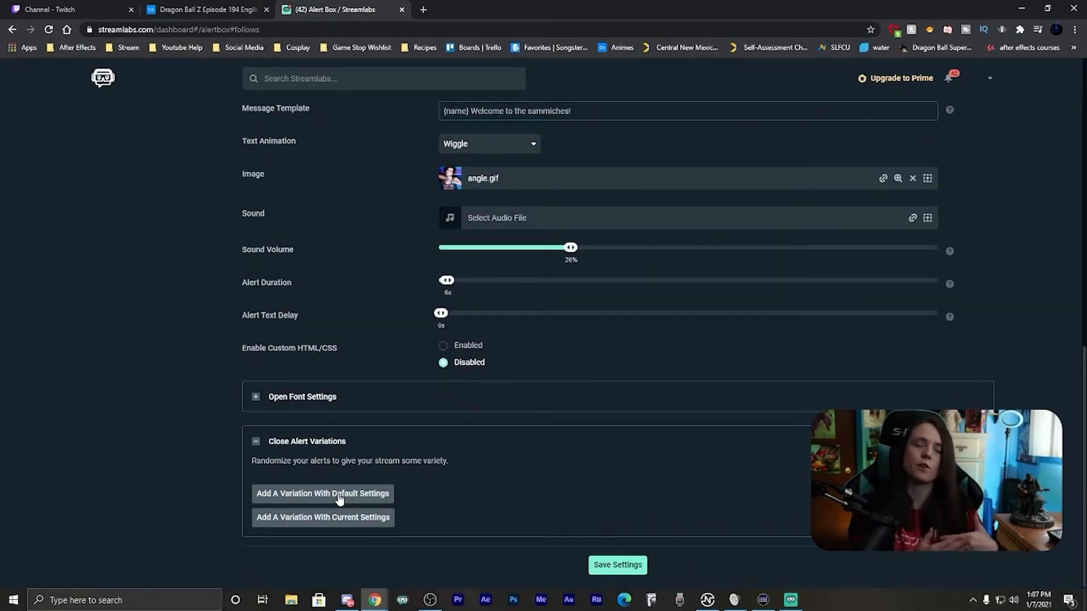
Step: Examine the subscription alert settings, from the message and sound options down to the alert variations
scroll(397, 481, up, 8)
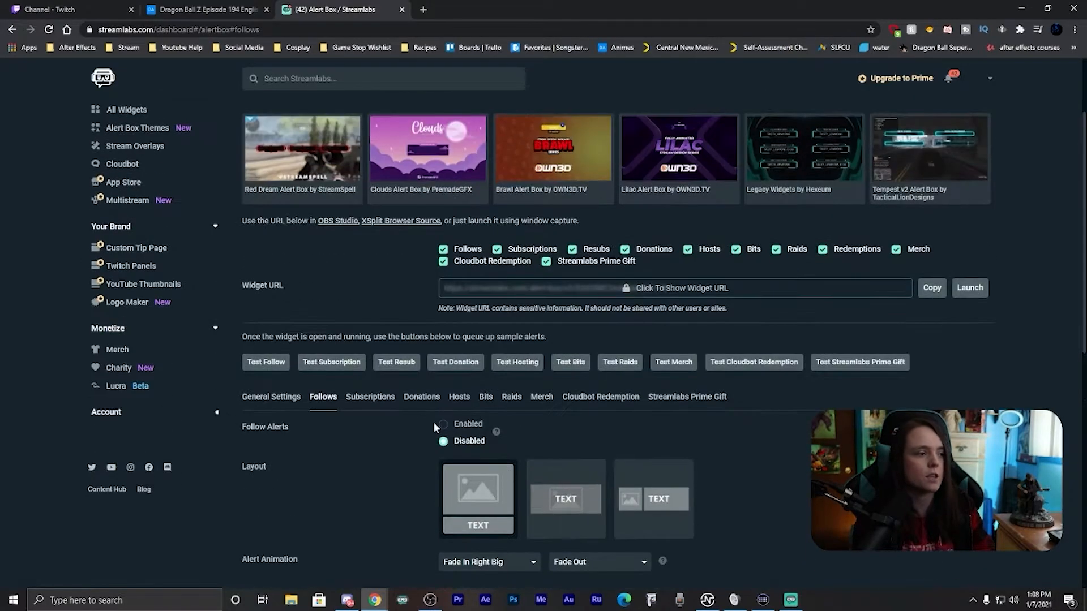
click(369, 399)
scroll(371, 406, down, 7)
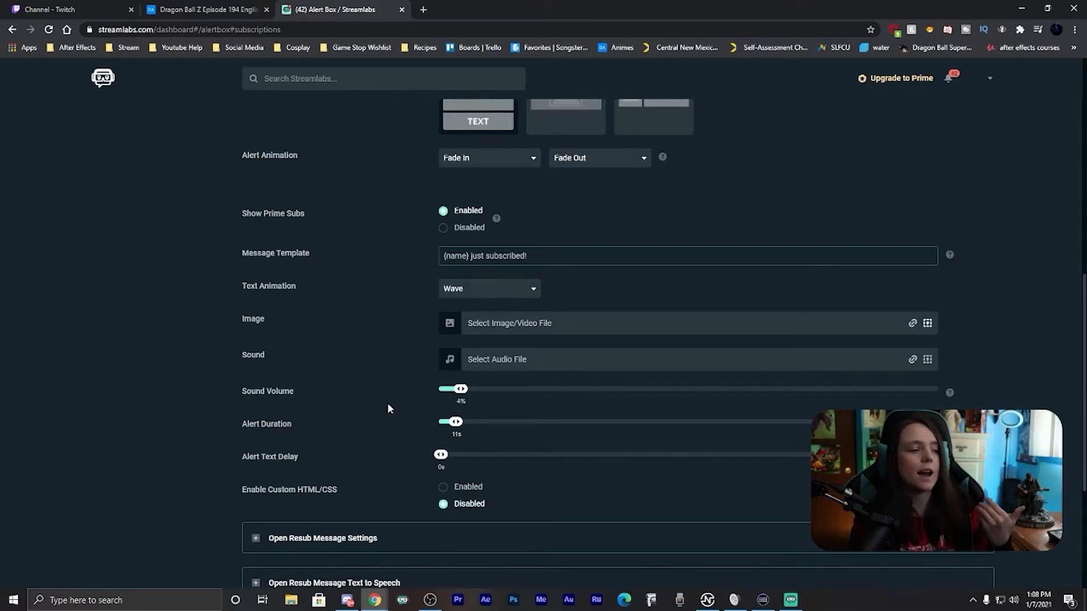
scroll(388, 407, down, 4)
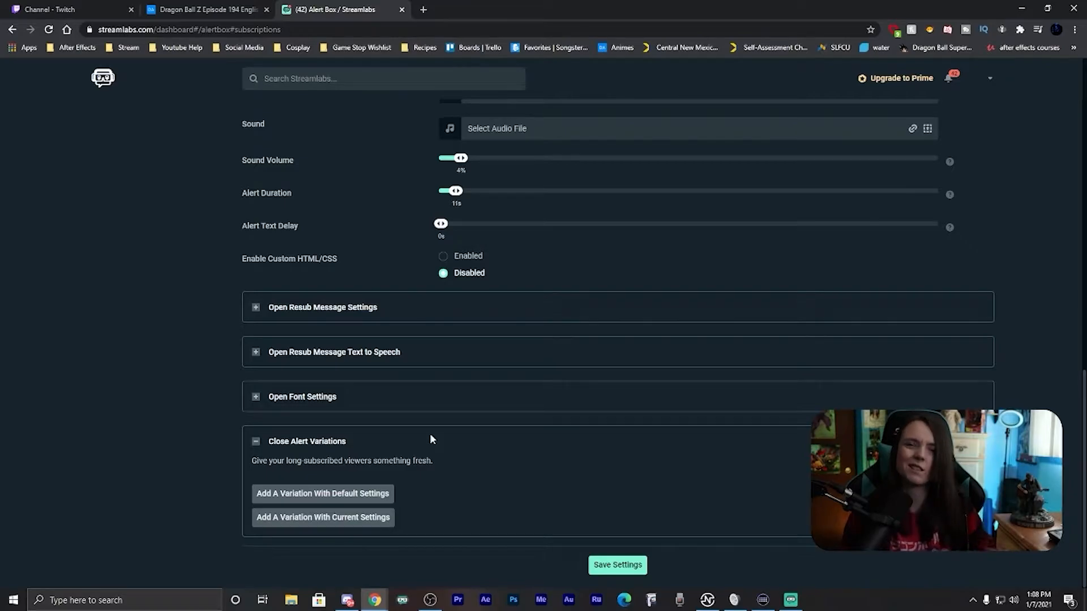
scroll(433, 430, up, 2)
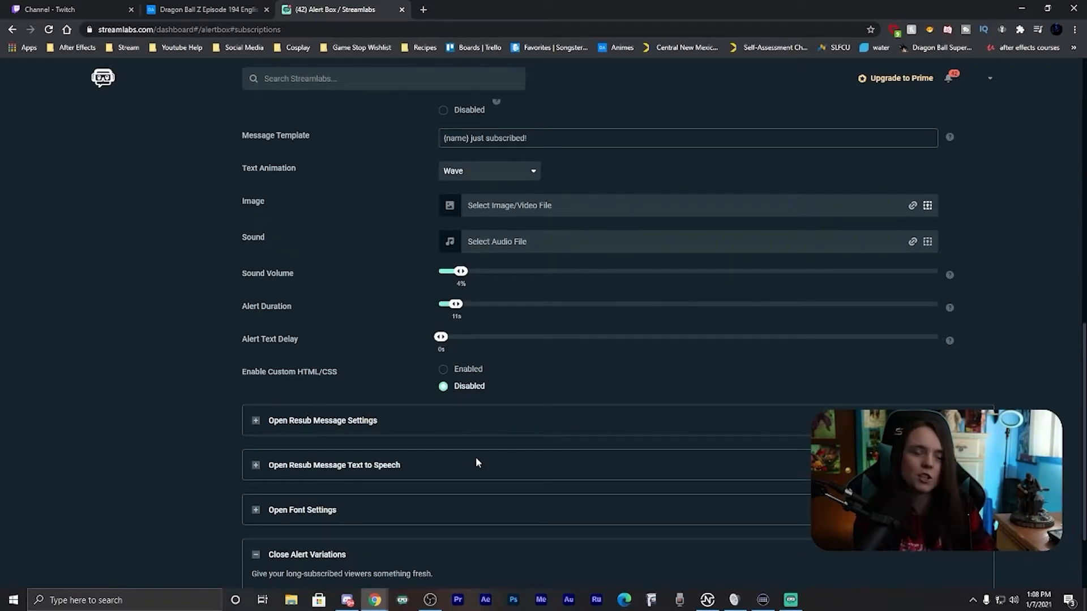
scroll(518, 487, down, 1)
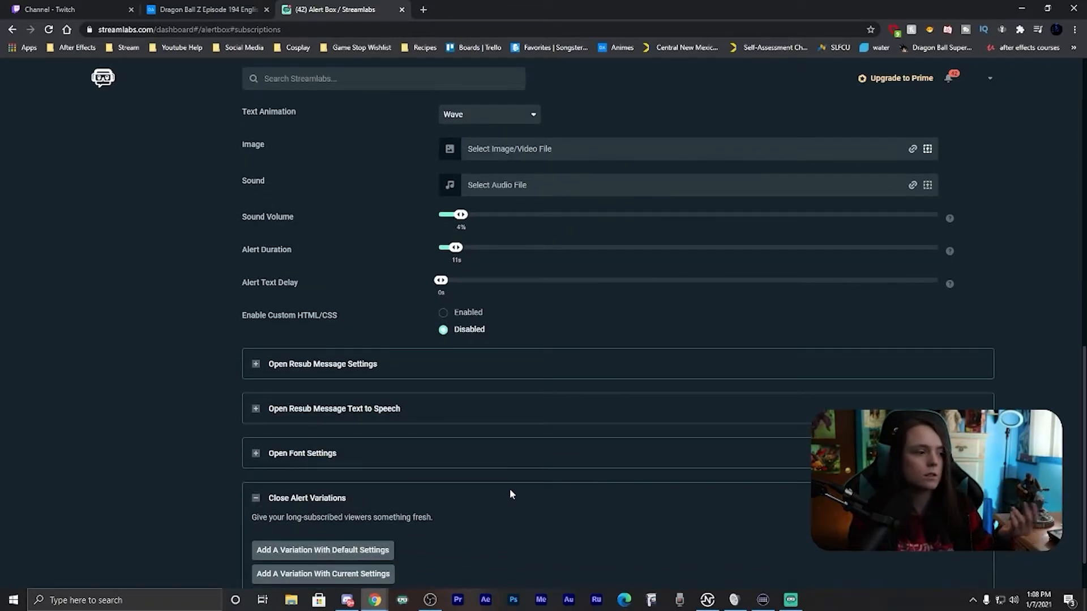
scroll(510, 488, down, 1)
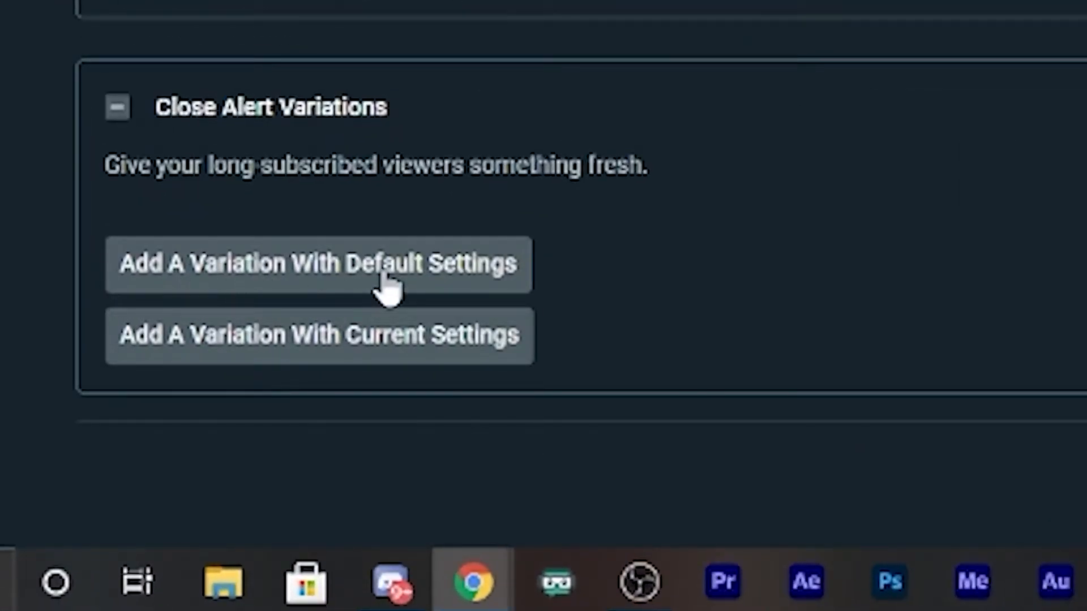
Step: Start a subscription alert variation with default settings, set its condition to "When subscription is a gift" and check the layout options
click(388, 283)
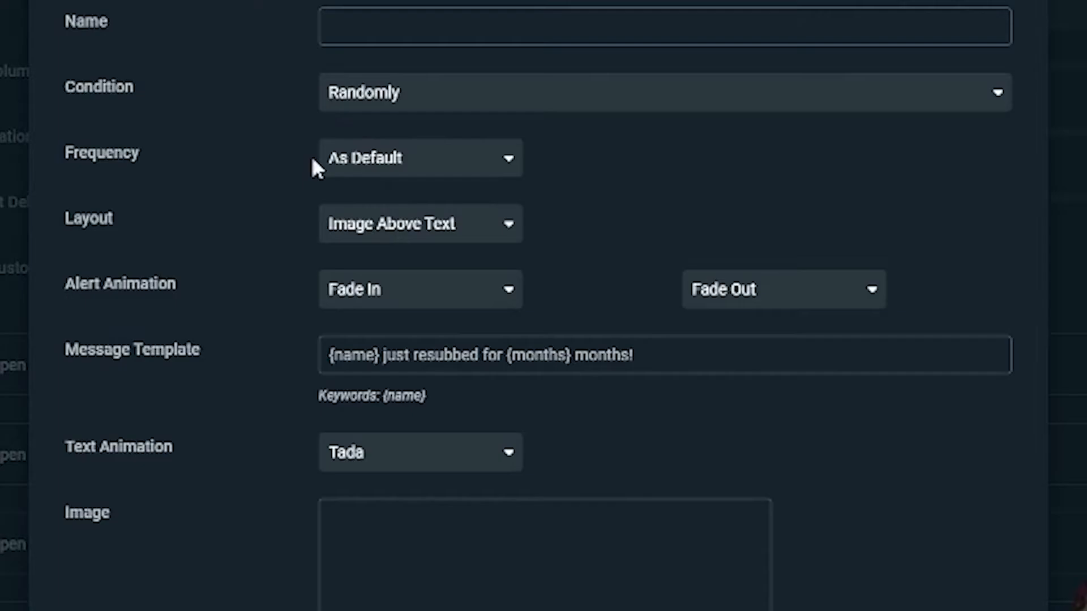
click(536, 104)
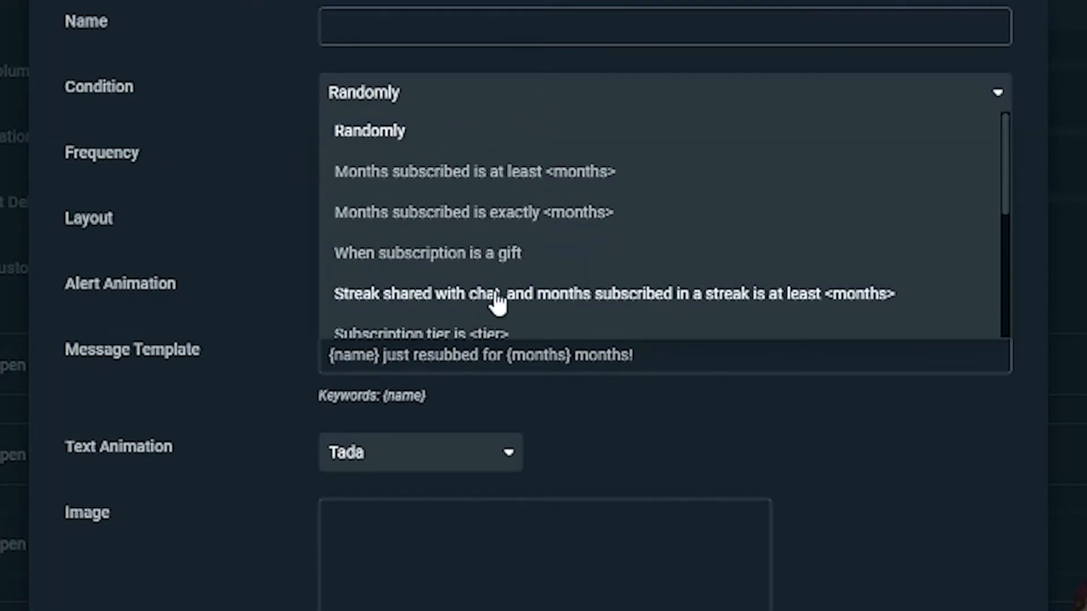
click(444, 259)
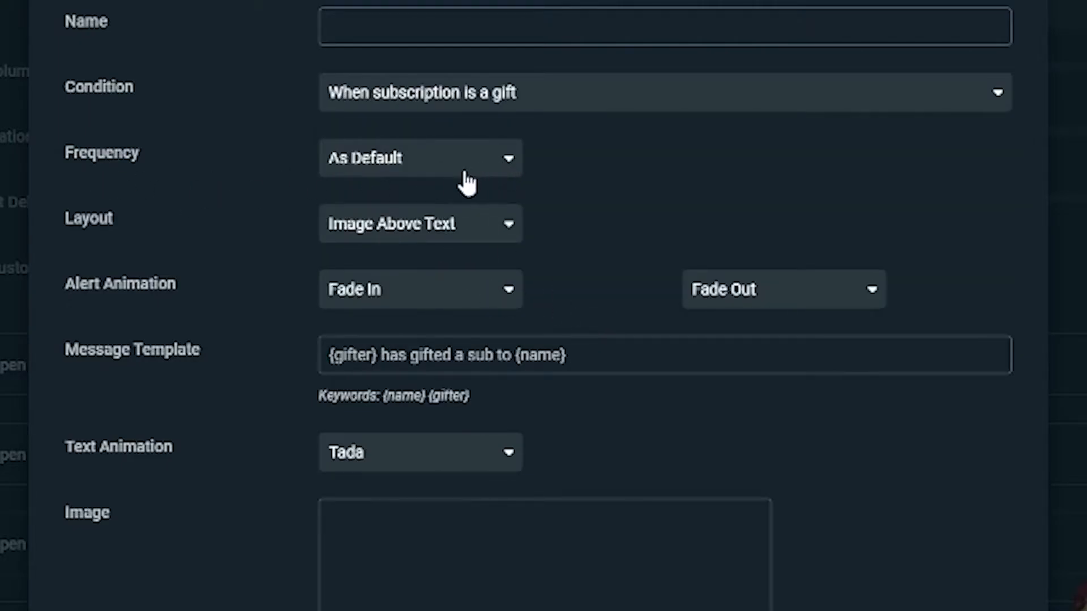
click(419, 227)
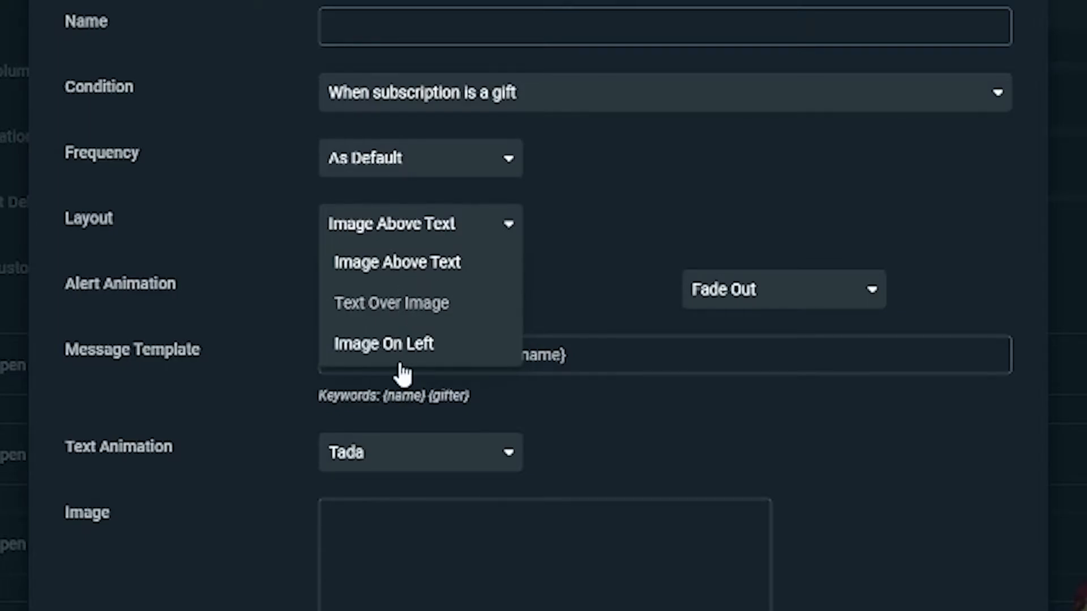
click(610, 404)
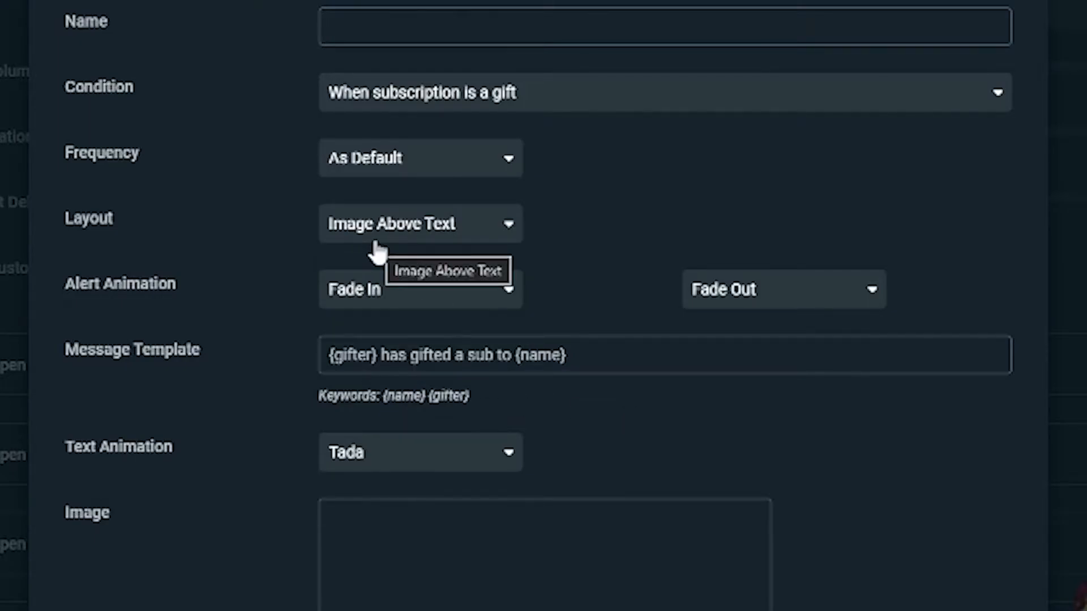
Step: Inspect the variation's message template and browse the uploaded images without choosing one
drag(315, 341, 621, 371)
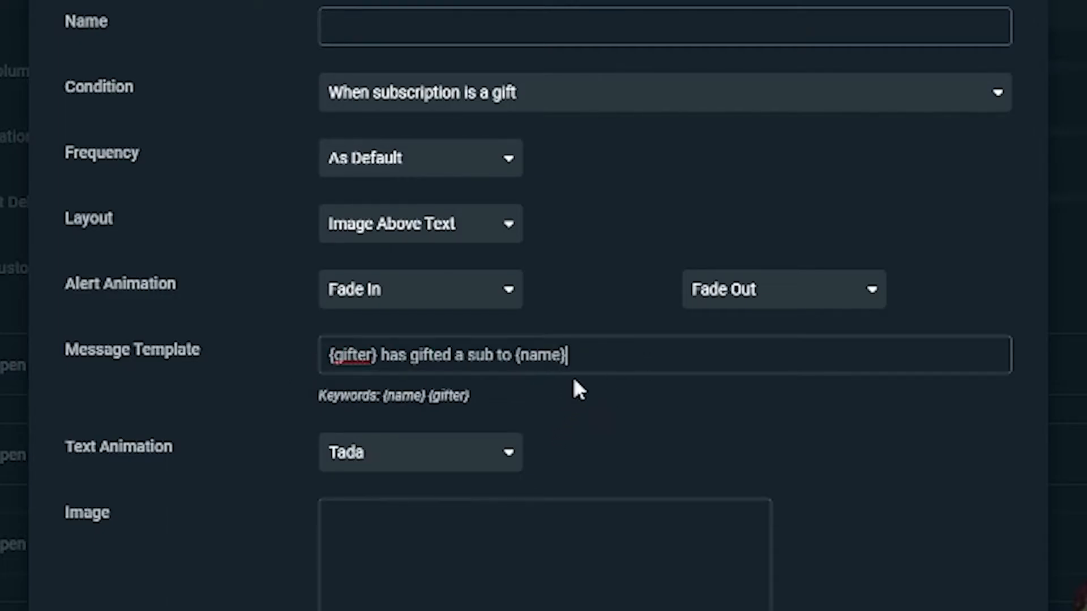
scroll(521, 529, down, 4)
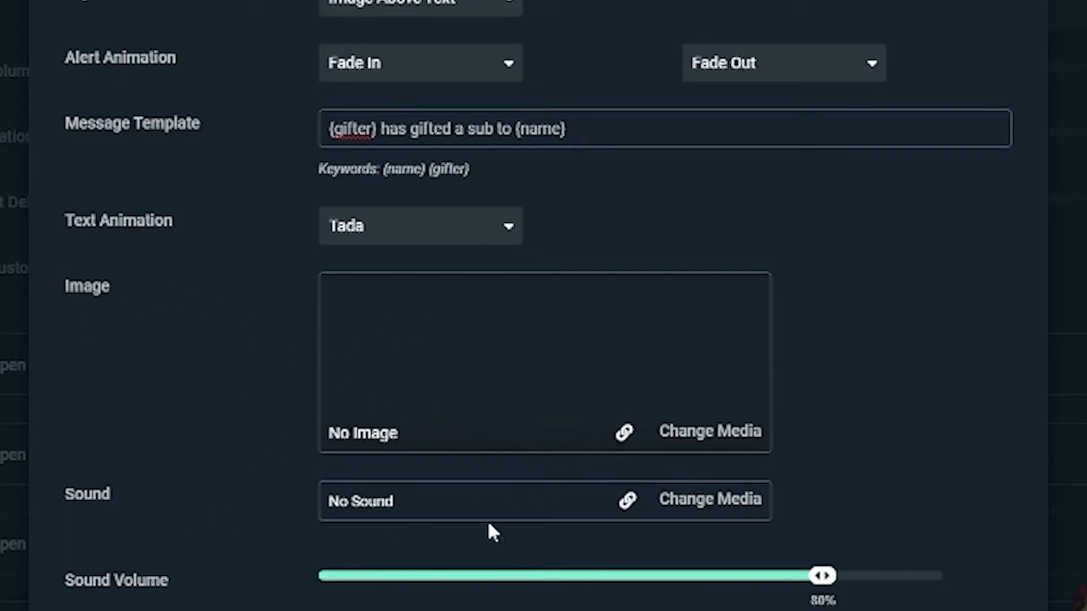
click(710, 429)
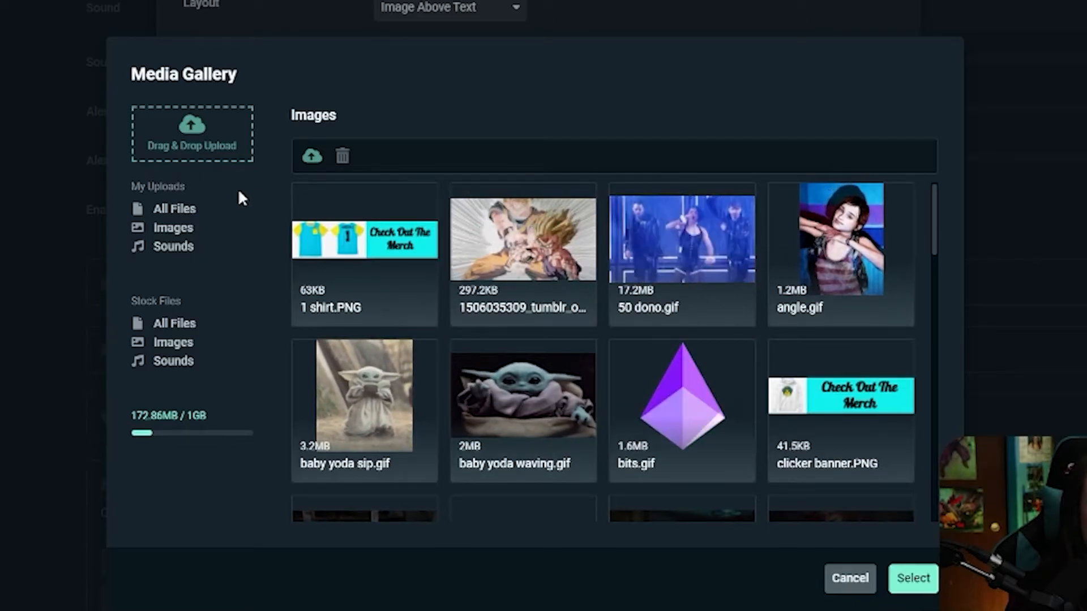
scroll(426, 314, down, 3)
scroll(426, 314, up, 3)
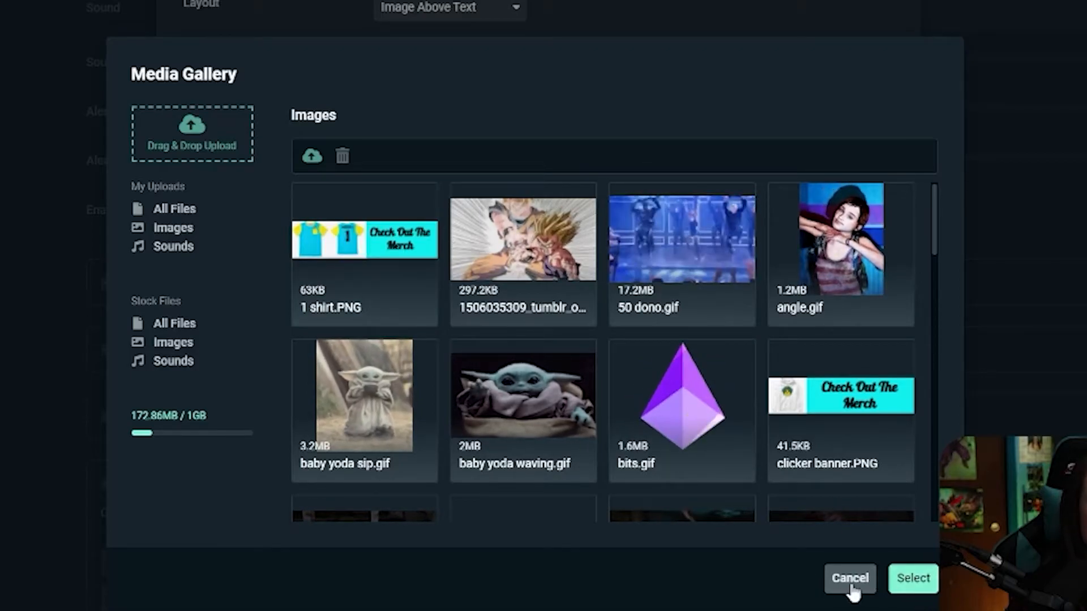
click(851, 583)
Step: Set the gift subscription variation's sound volume to 20%
drag(822, 207, 373, 207)
drag(376, 249, 541, 248)
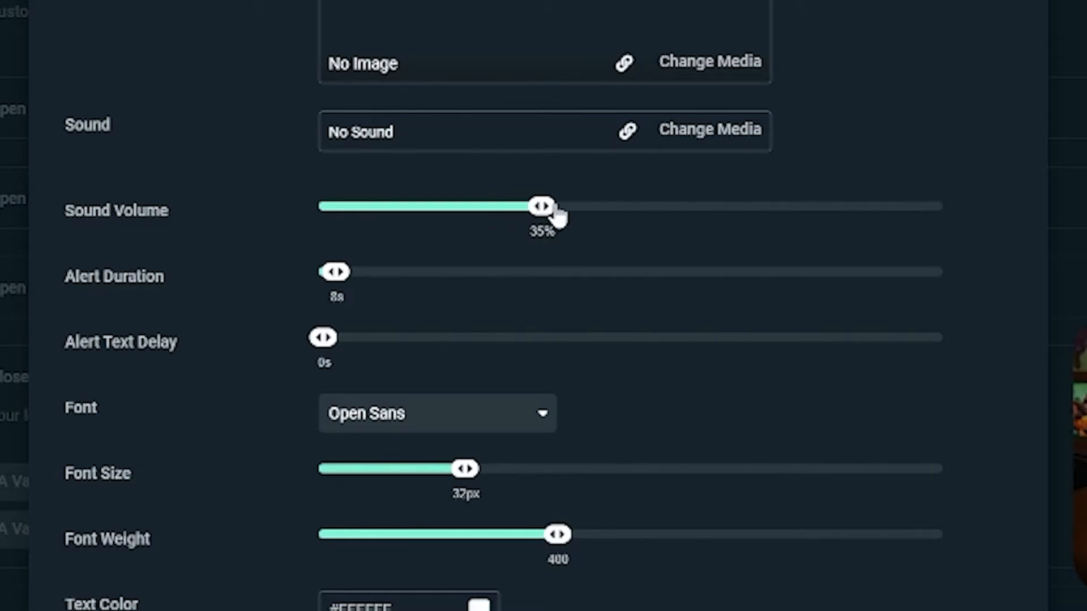
drag(542, 221, 449, 209)
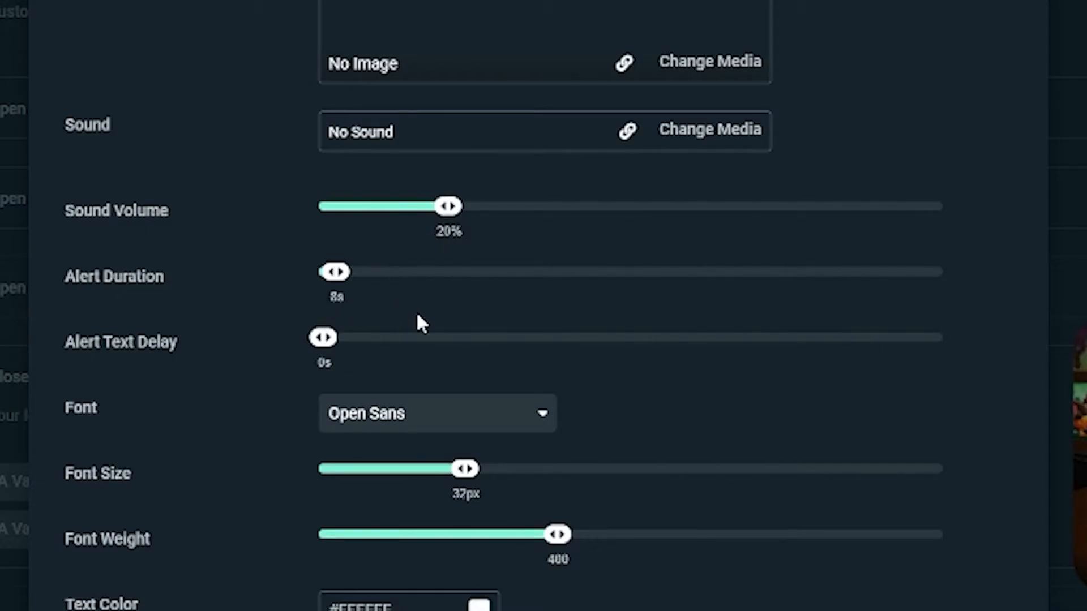
Step: Browse the fonts available for the variation's text and discard the variation
scroll(417, 317, down, 5)
click(492, 148)
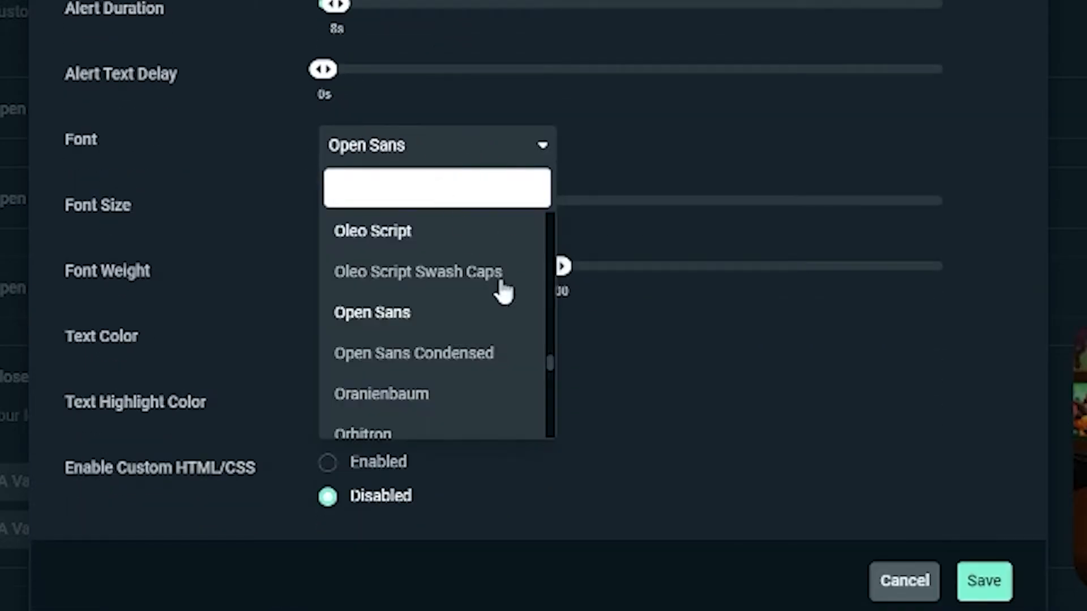
scroll(487, 355, down, 4)
scroll(515, 340, up, 5)
scroll(509, 322, up, 3)
scroll(509, 321, down, 2)
click(749, 408)
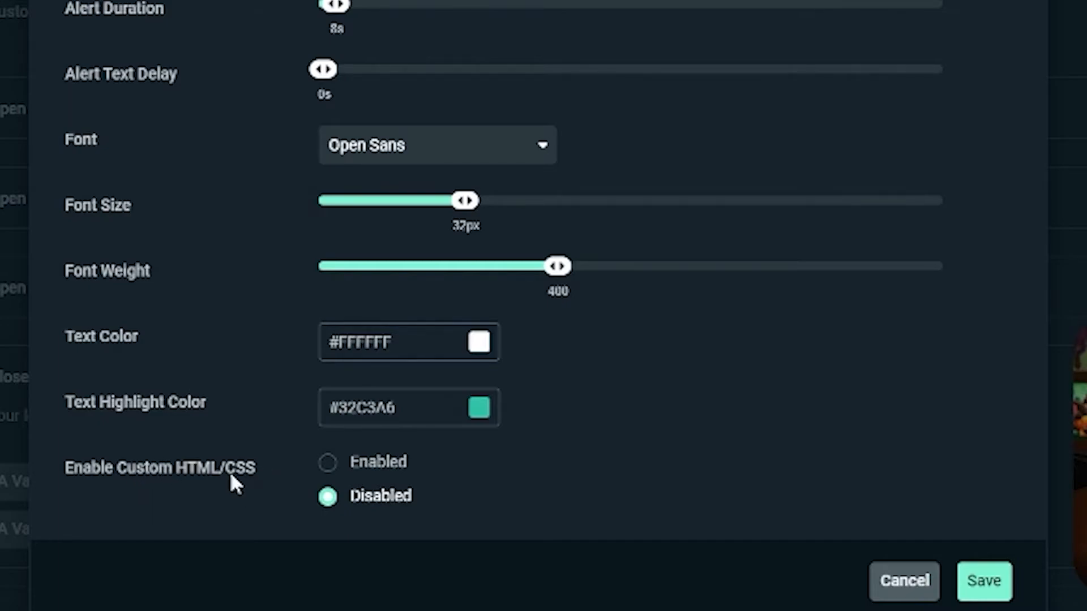
click(906, 583)
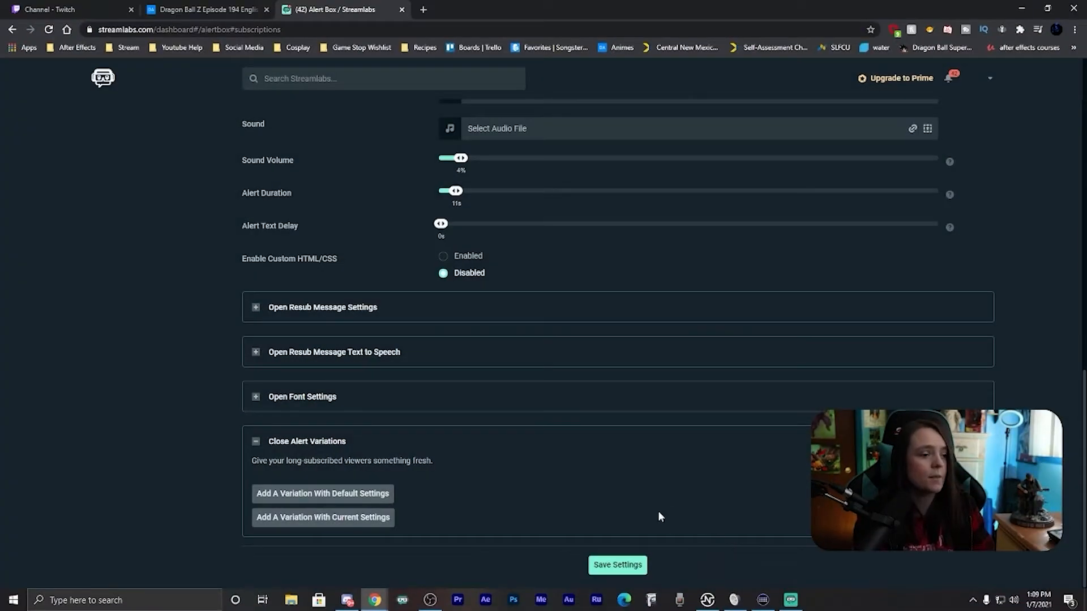
Step: Save the alert box settings from the subscription alerts page
scroll(656, 509, up, 15)
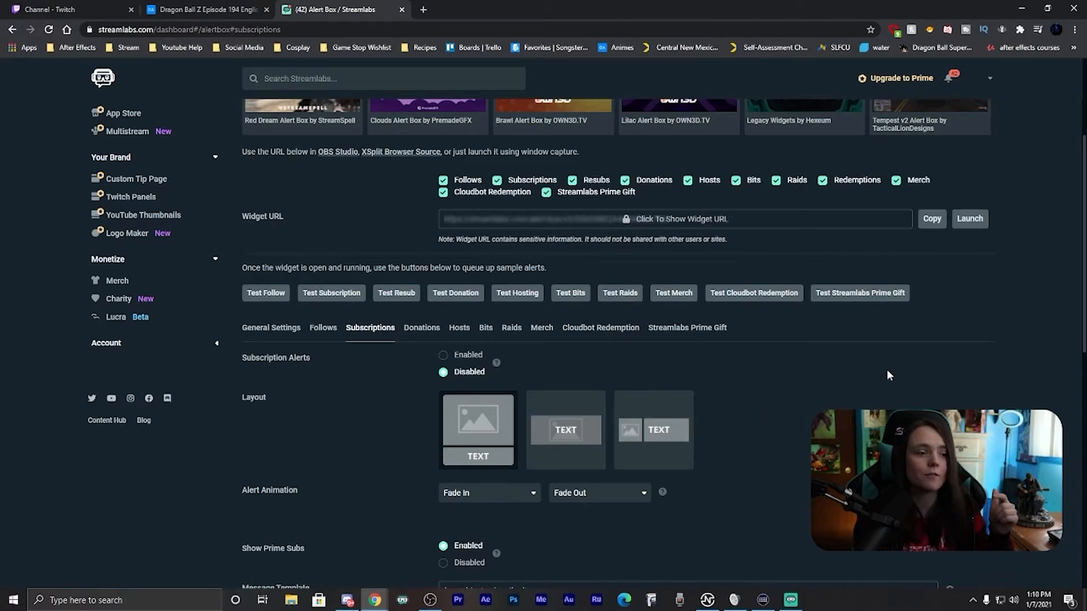
scroll(886, 369, down, 6)
scroll(897, 367, down, 3)
click(625, 565)
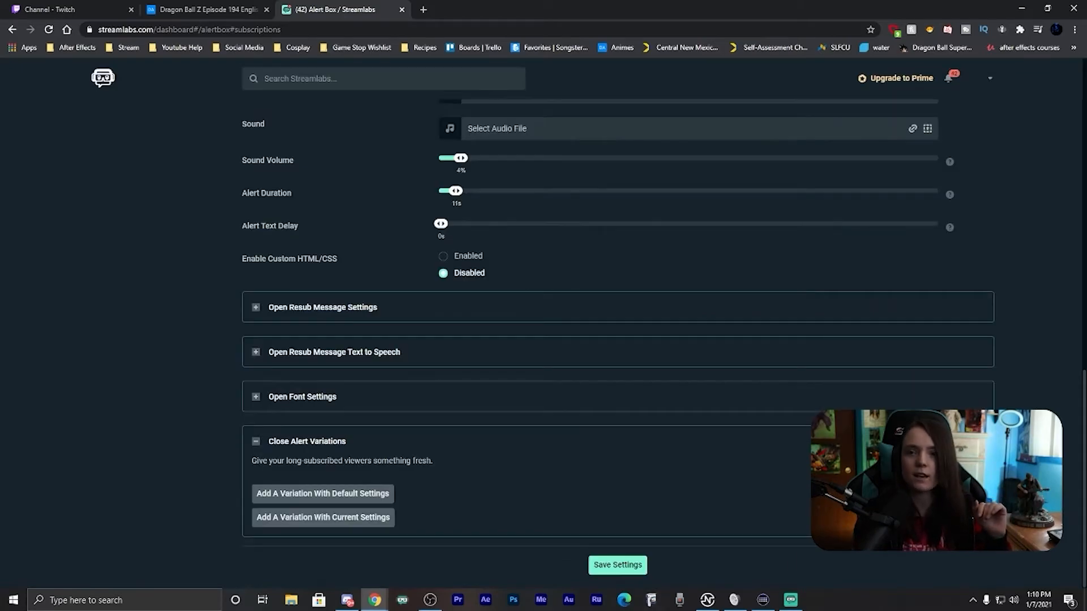
Step: Copy the alert box's widget URL and switch to OBS
scroll(618, 339, up, 13)
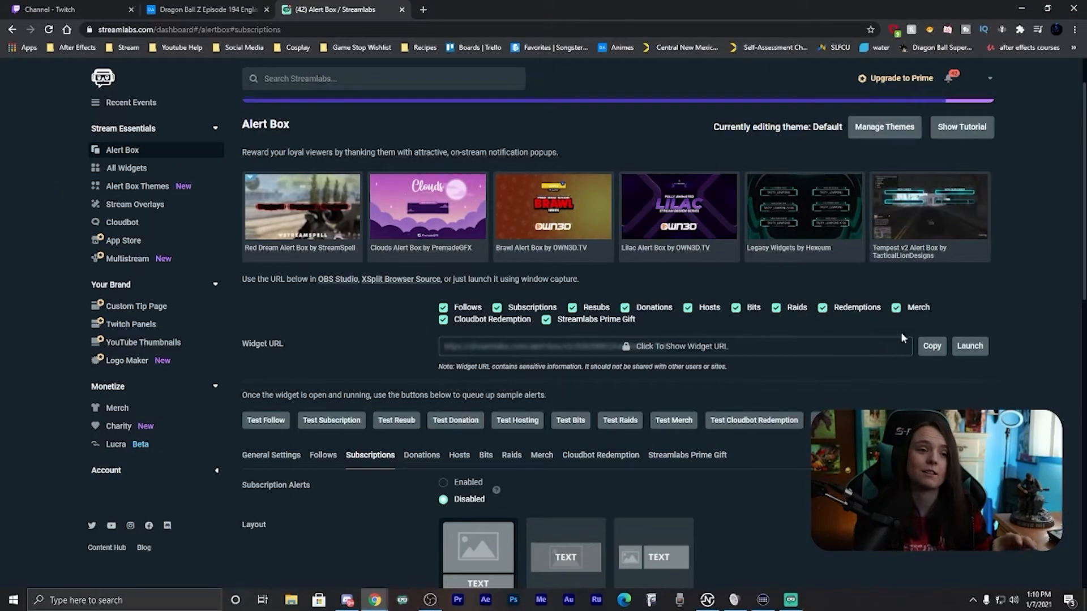
click(935, 349)
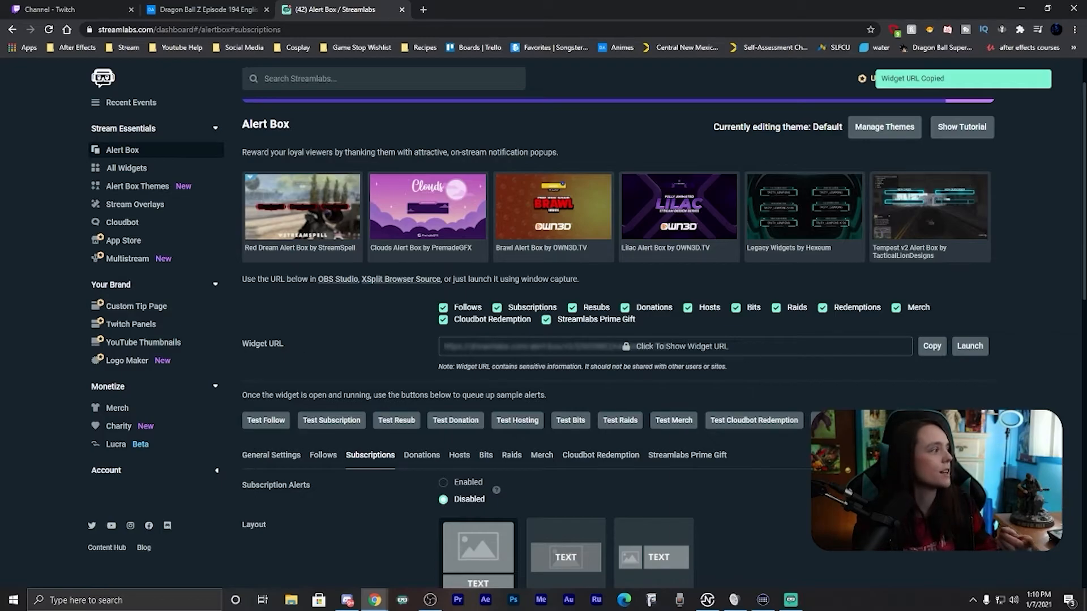
click(429, 600)
drag(0, 76, 579, 5)
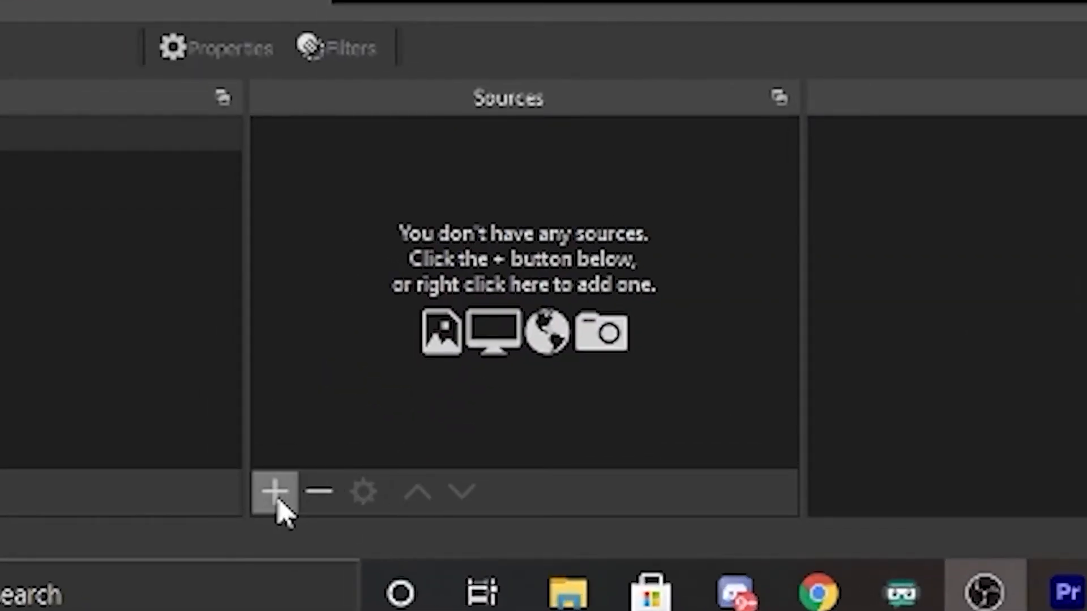
Step: Add a new visible Browser source named "alertts" to the scene
click(276, 500)
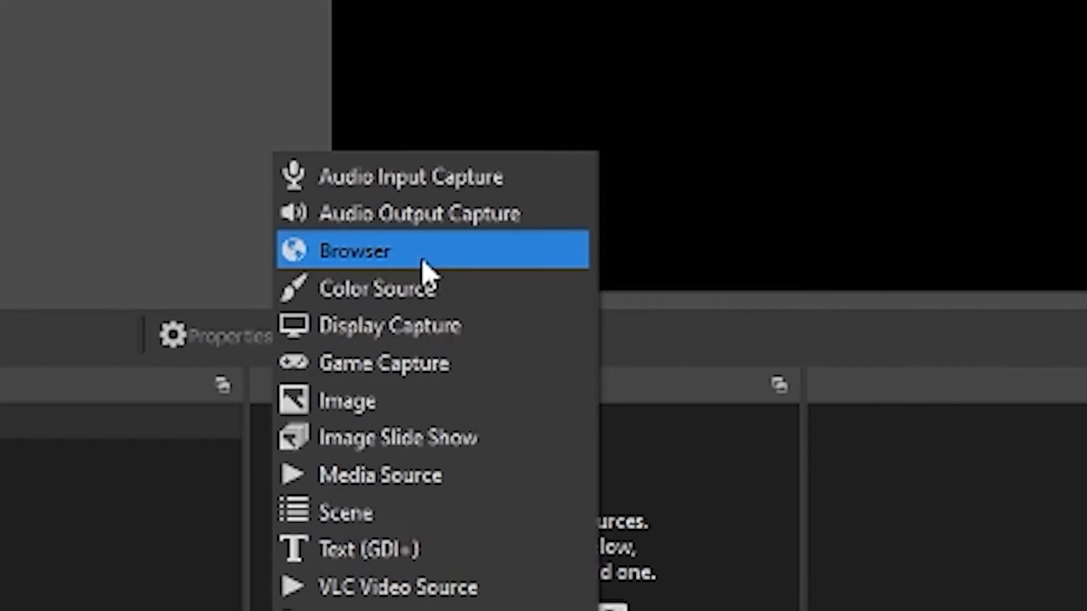
click(422, 252)
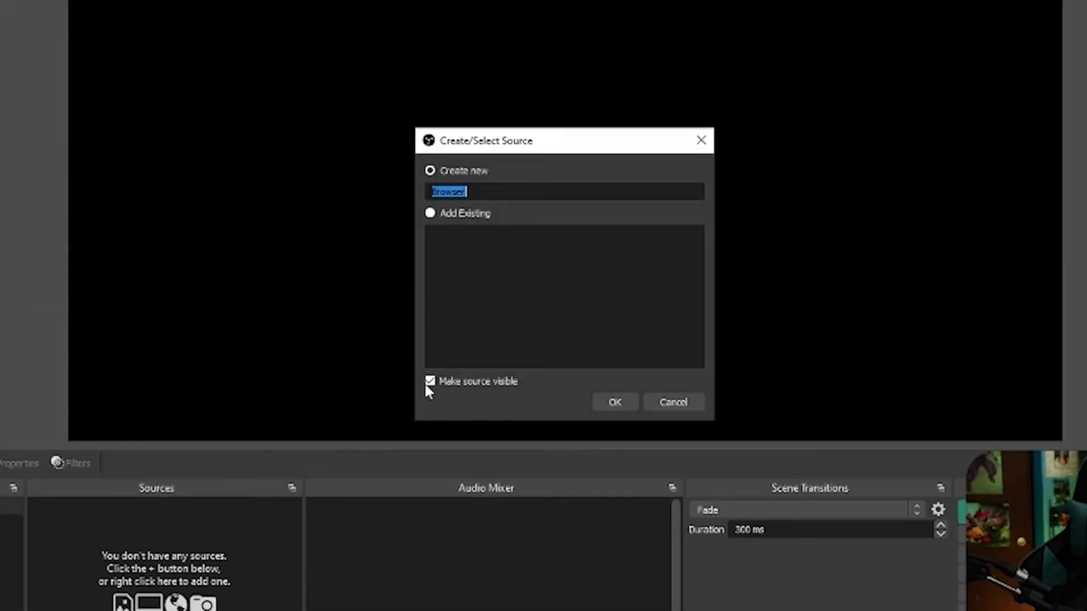
text(alerts)
key(Return)
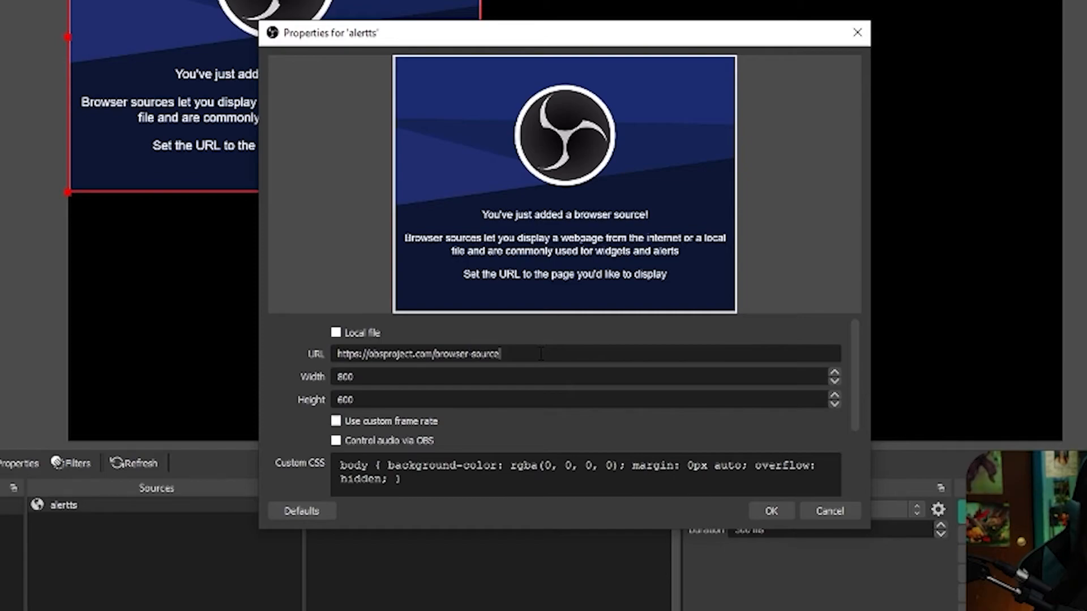
Step: Replace the browser source's default URL with the copied private widget URL and accept its properties
key(ctrl+a)
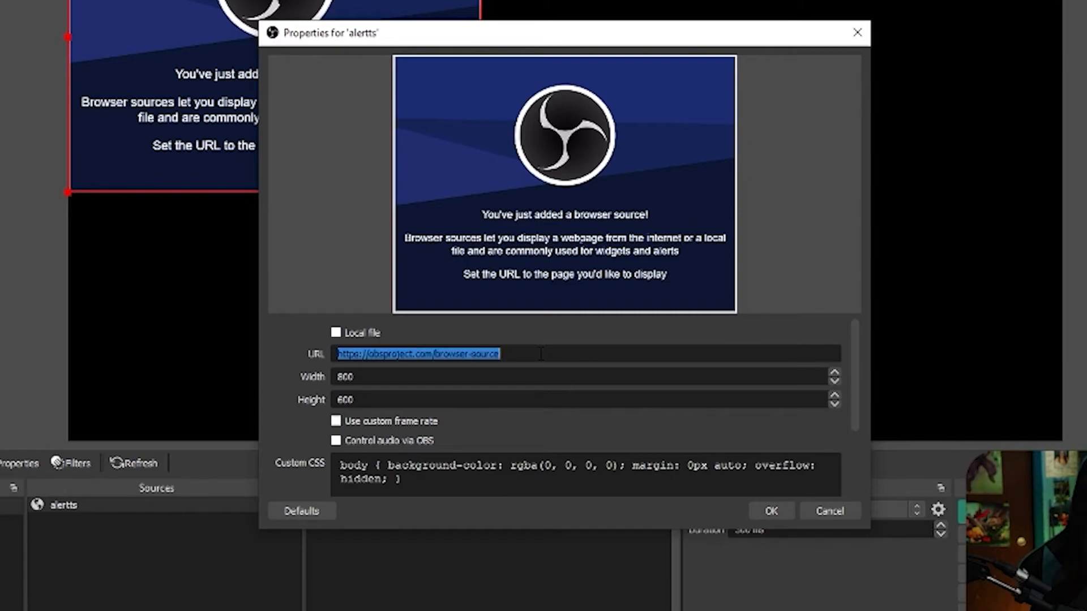
key(ctrl+v)
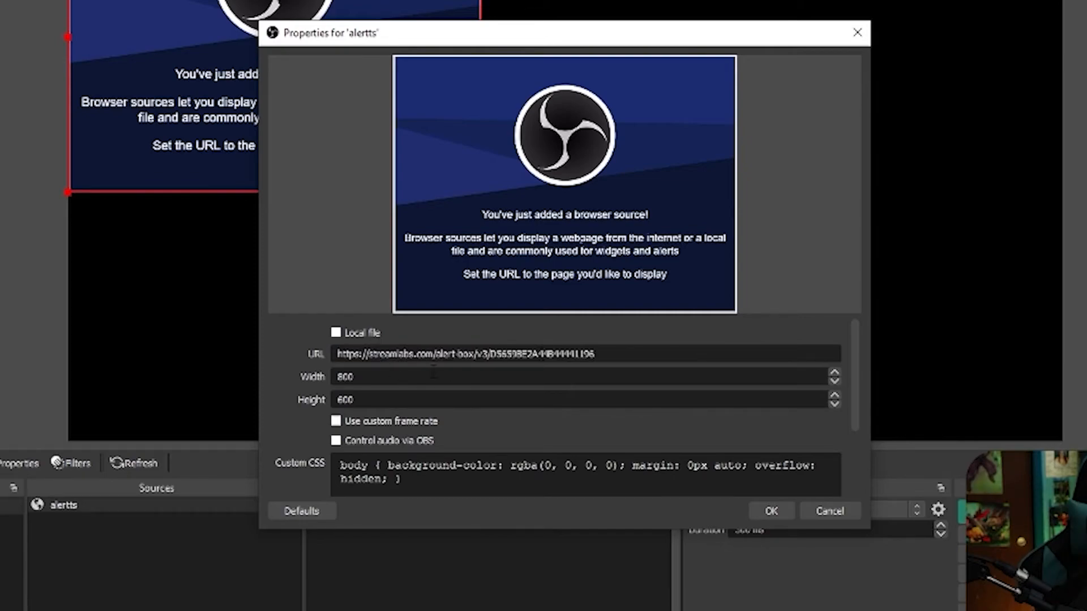
click(781, 514)
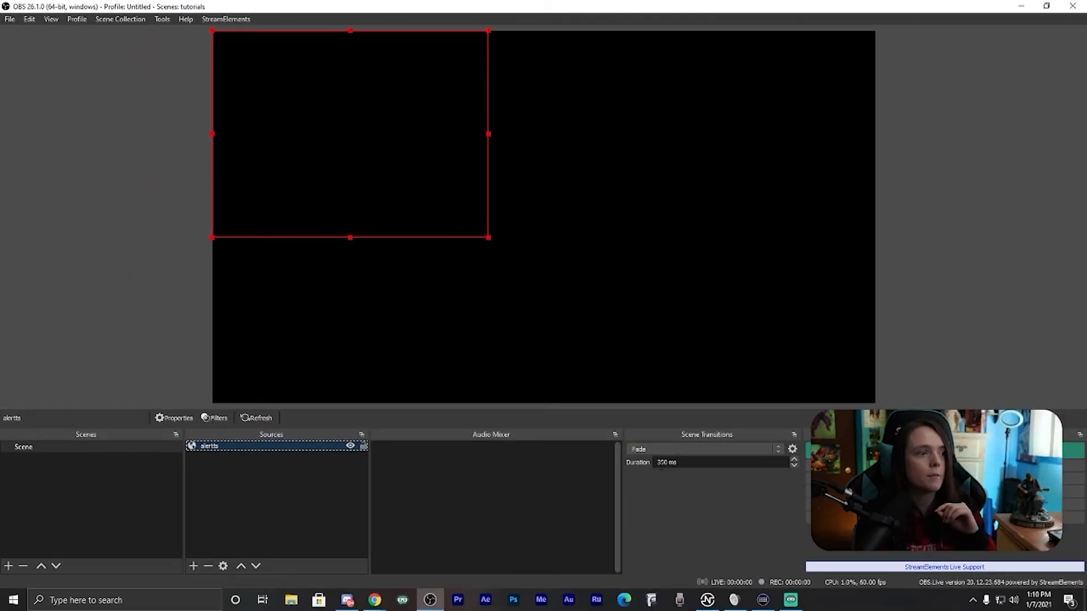